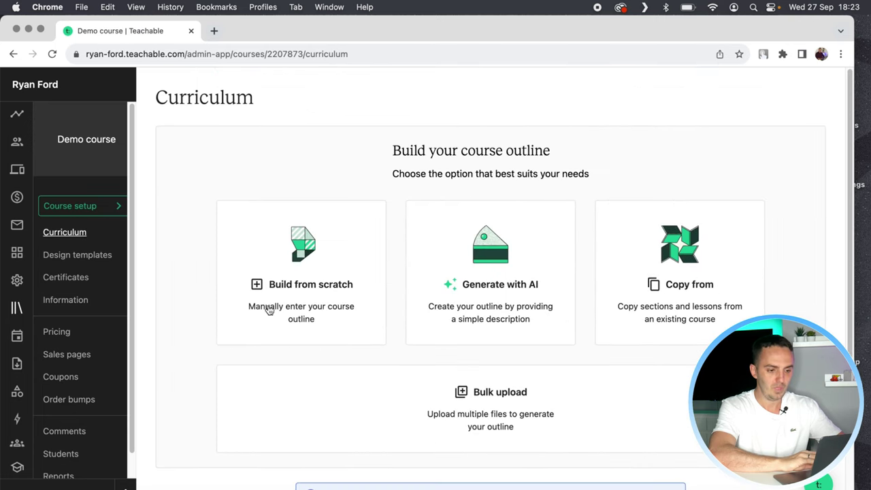
# - Start building the Demo course outline from scratch with a new section
pyautogui.click(286, 271)
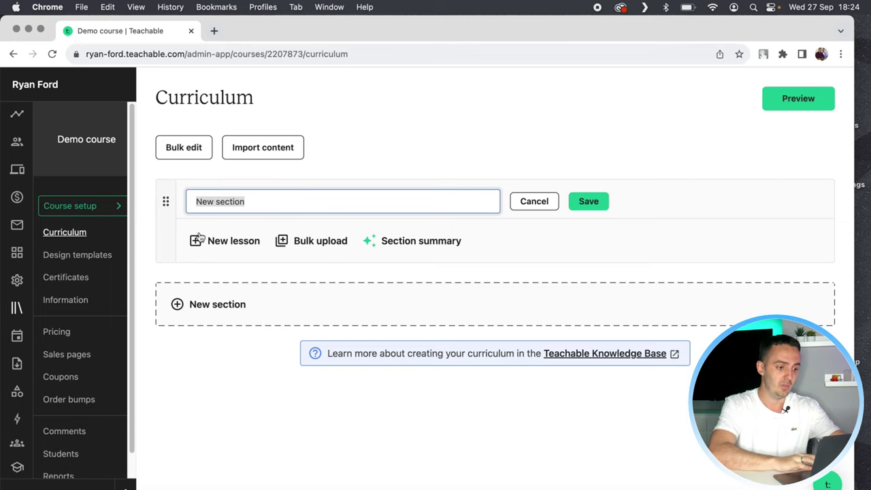
pyautogui.click(63, 336)
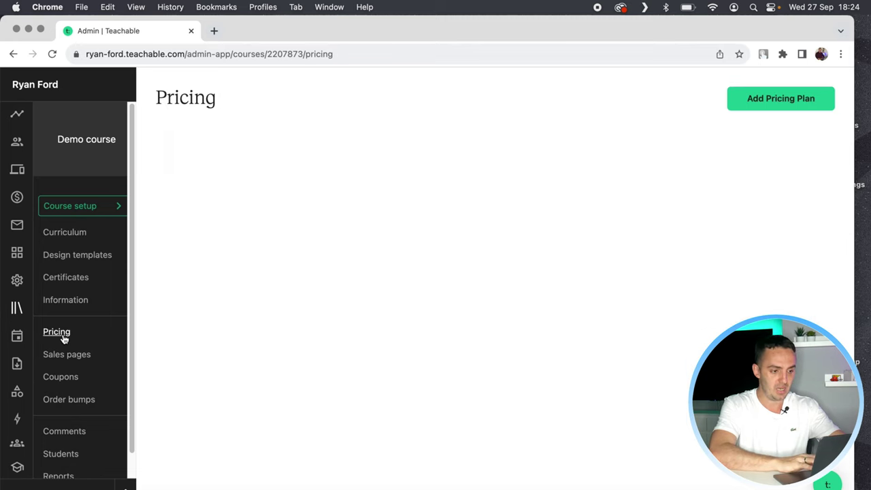
pyautogui.click(491, 227)
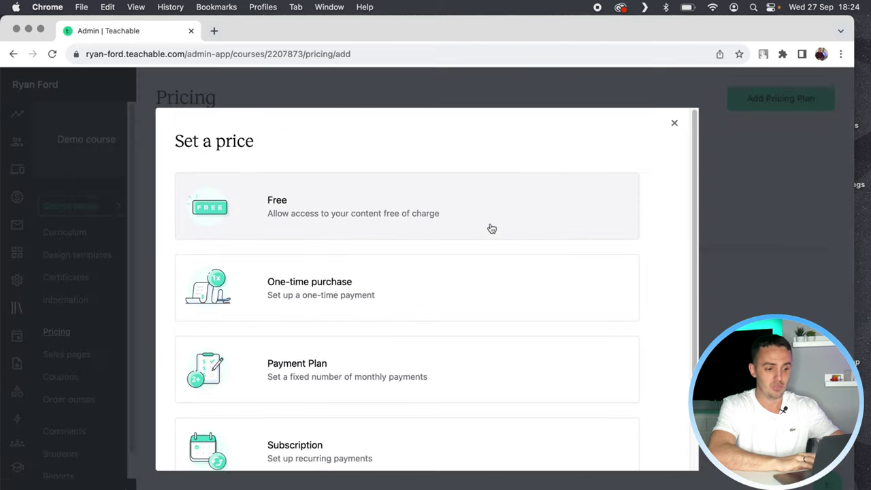
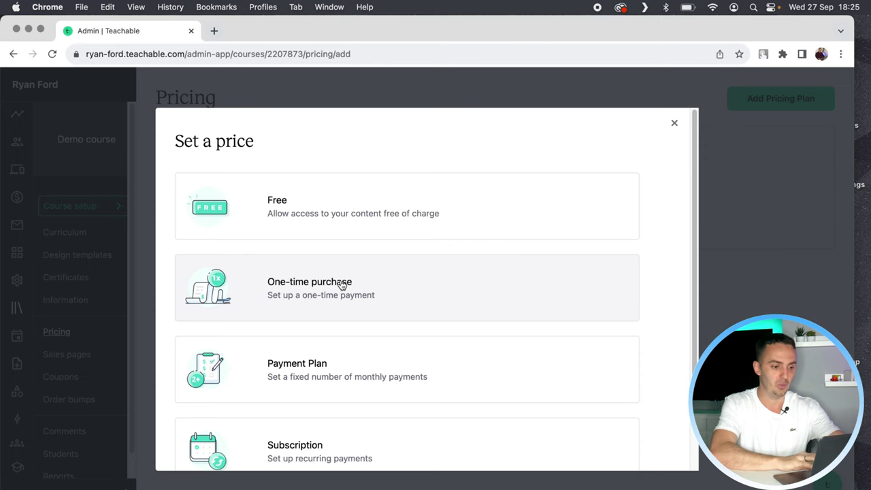
pyautogui.click(393, 290)
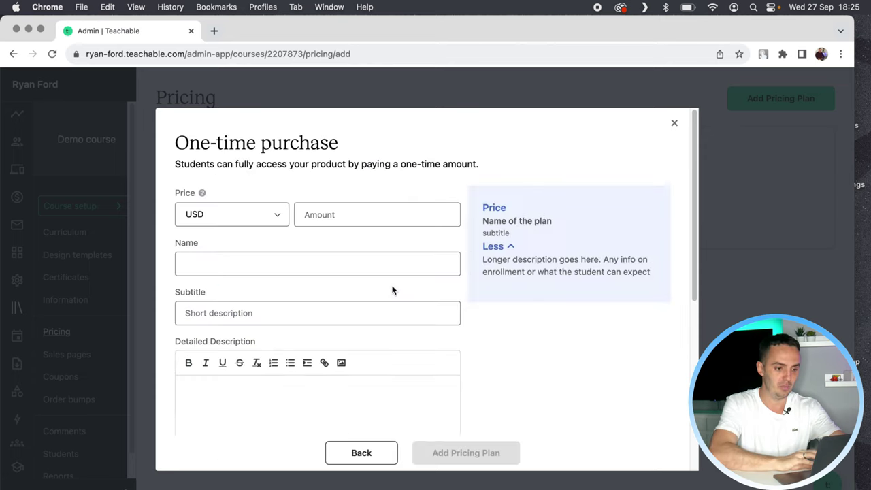
pyautogui.click(338, 216)
pyautogui.write('9')
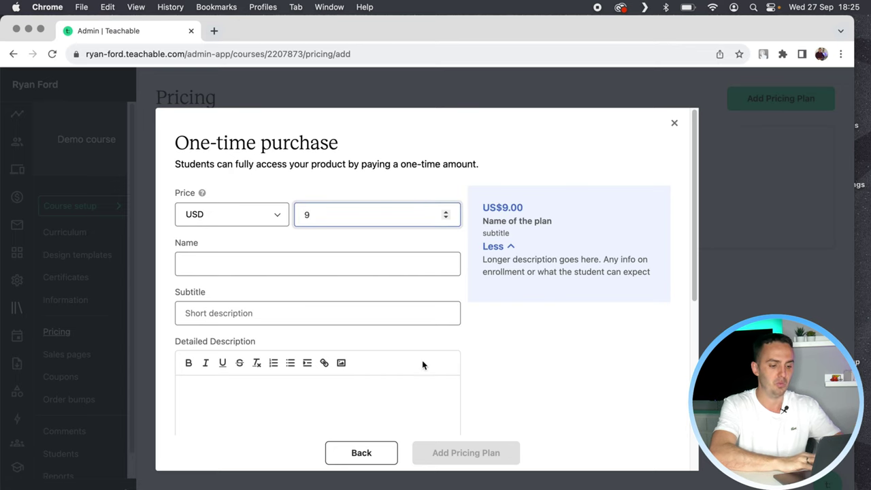
pyautogui.click(674, 123)
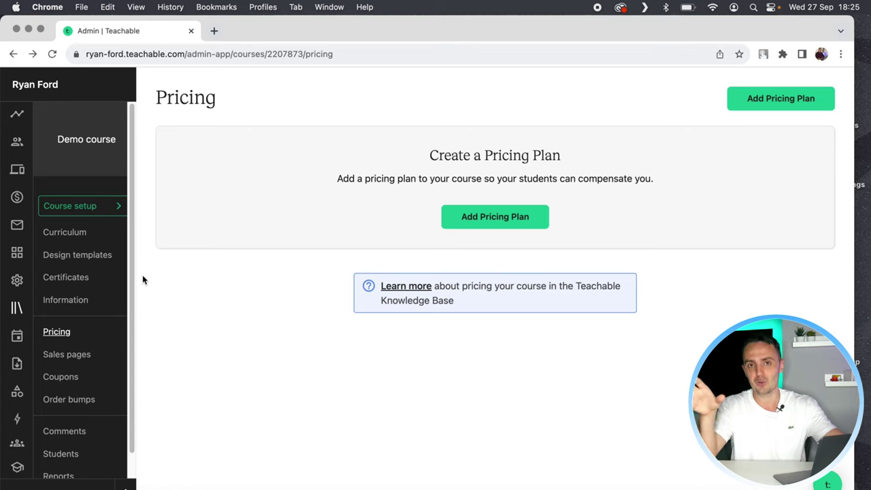
# - Return to the list of all courses and publish the Demo course
pyautogui.click(75, 358)
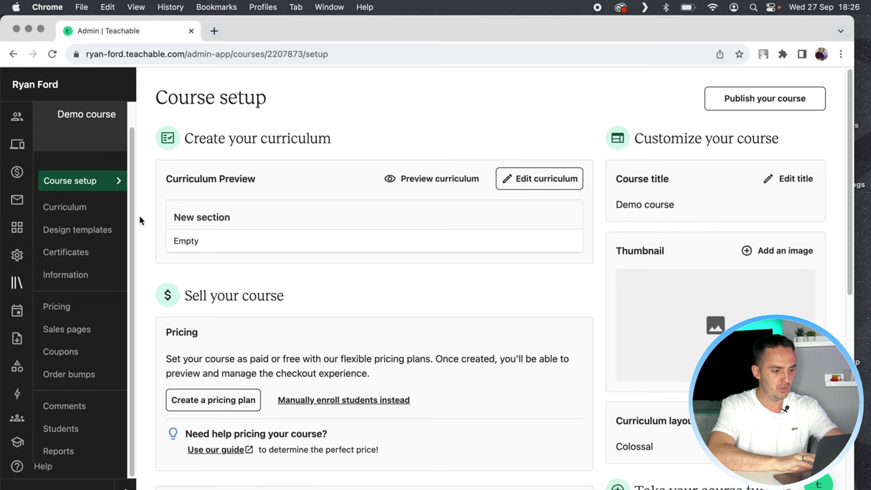
pyautogui.click(16, 281)
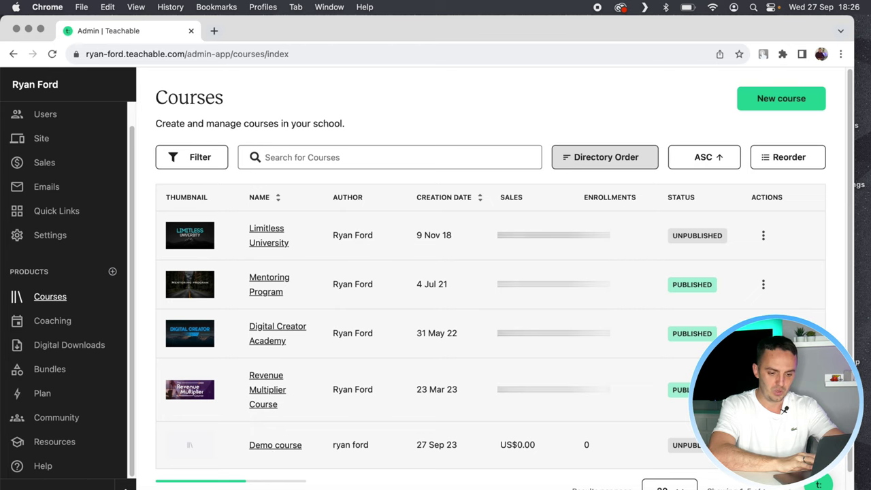
pyautogui.click(763, 444)
pyautogui.scroll(-1, 490, 272)
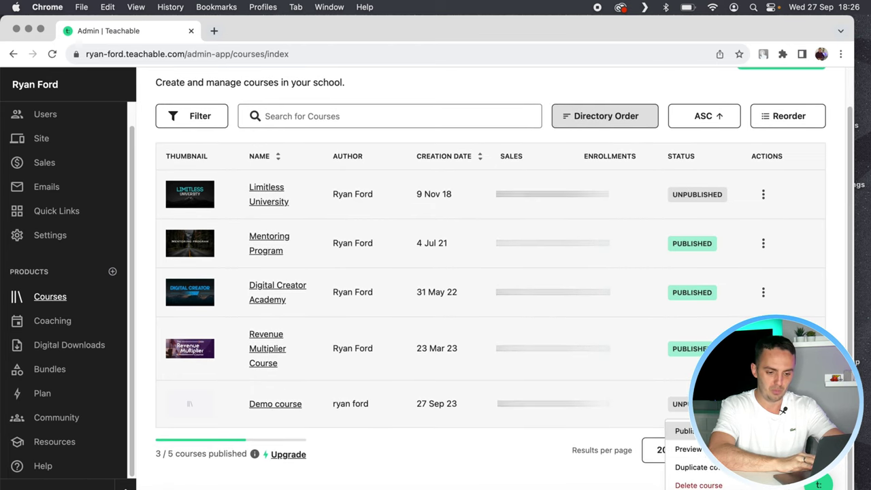
pyautogui.click(678, 430)
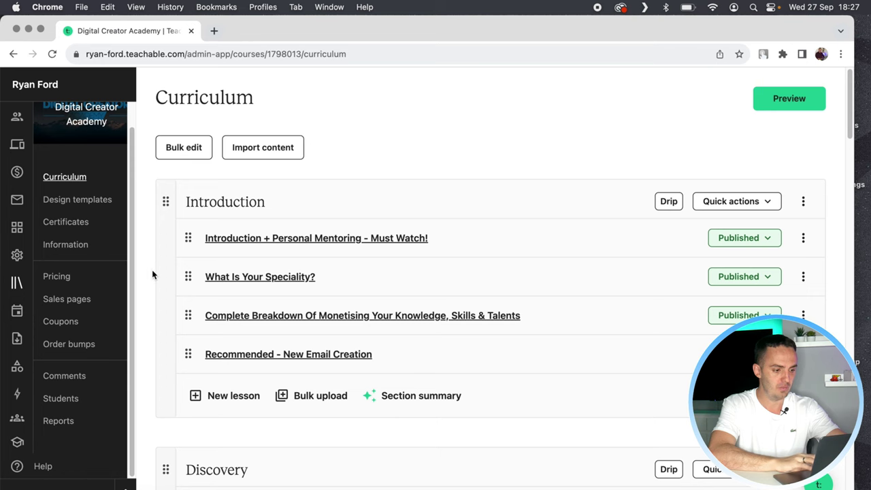
# - Open the order bumps of Digital Creator Academy and preview the one attached to the PLATINUM pricing plan
pyautogui.scroll(-1, 152, 274)
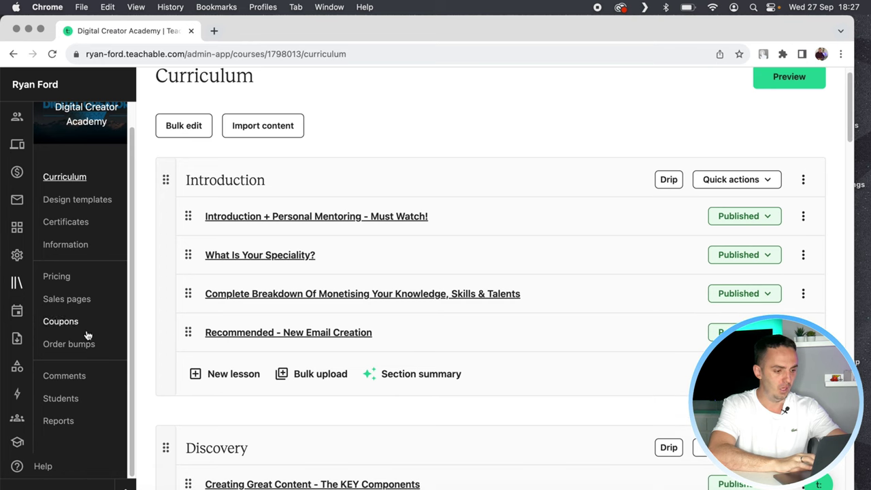
pyautogui.click(72, 346)
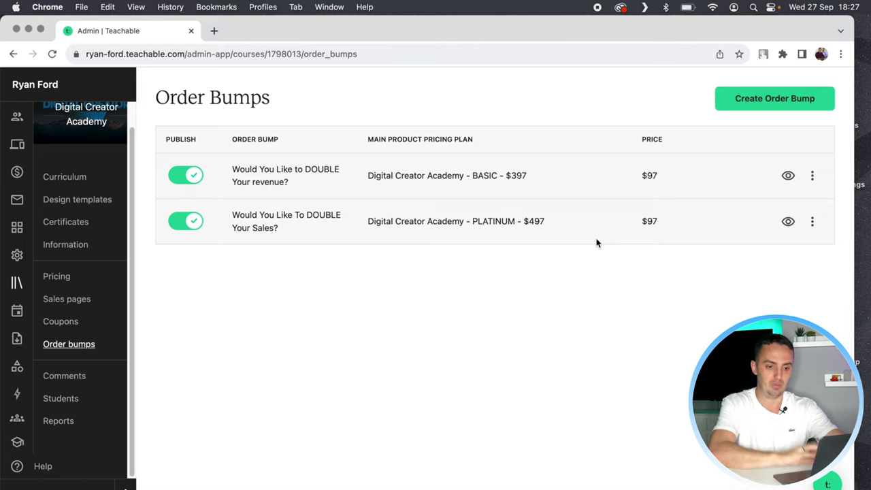
pyautogui.click(787, 221)
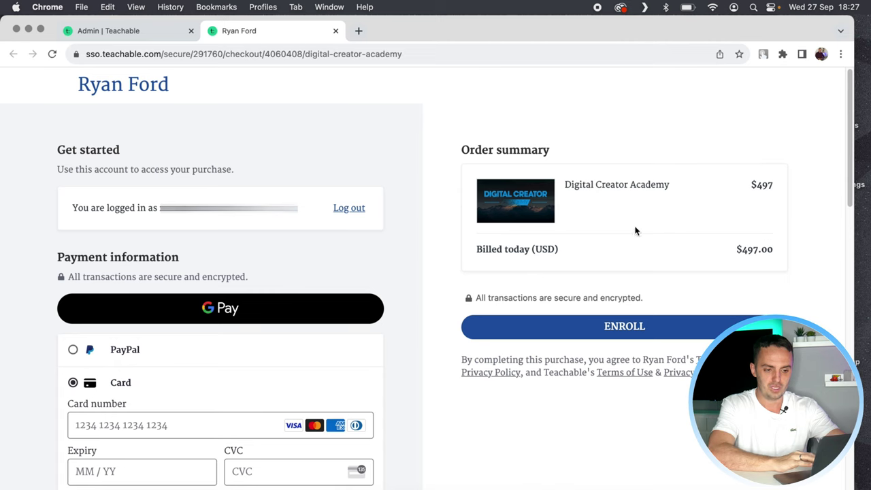
# - Review the checkout page down to the bonus offer and read its discount description
pyautogui.scroll(-3, 407, 289)
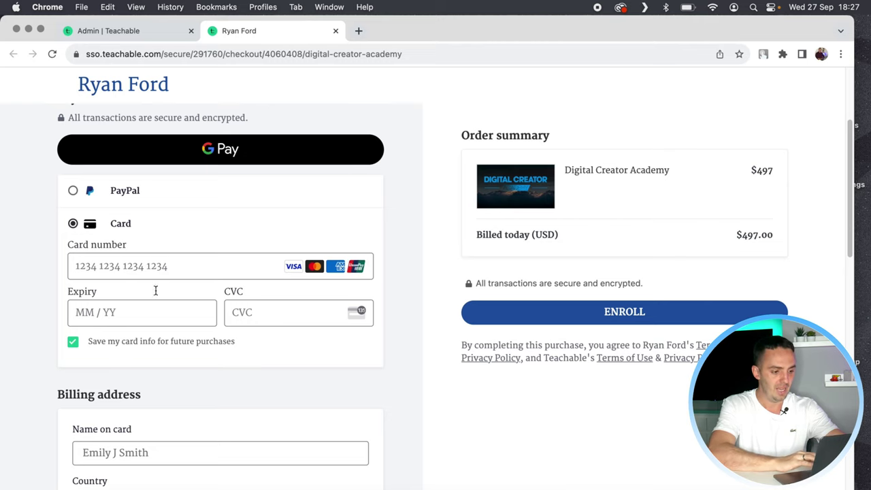
pyautogui.scroll(-3, 238, 344)
pyautogui.scroll(-6, 352, 289)
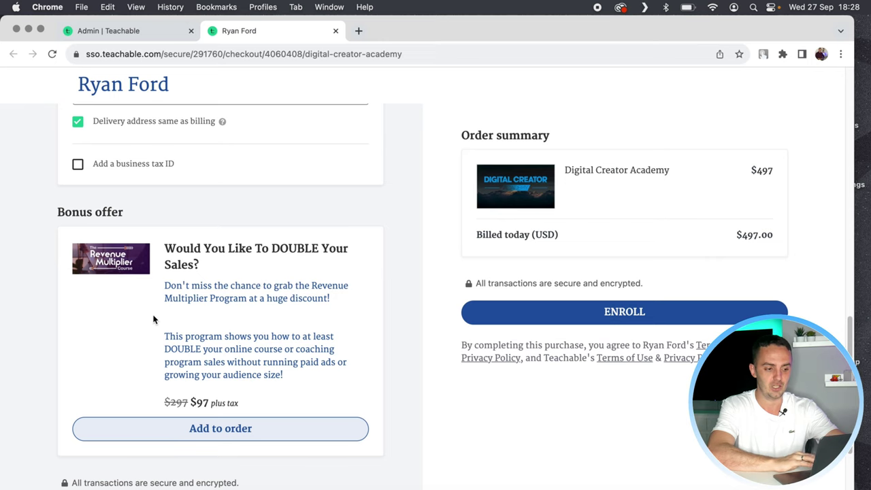
pyautogui.scroll(-1, 136, 324)
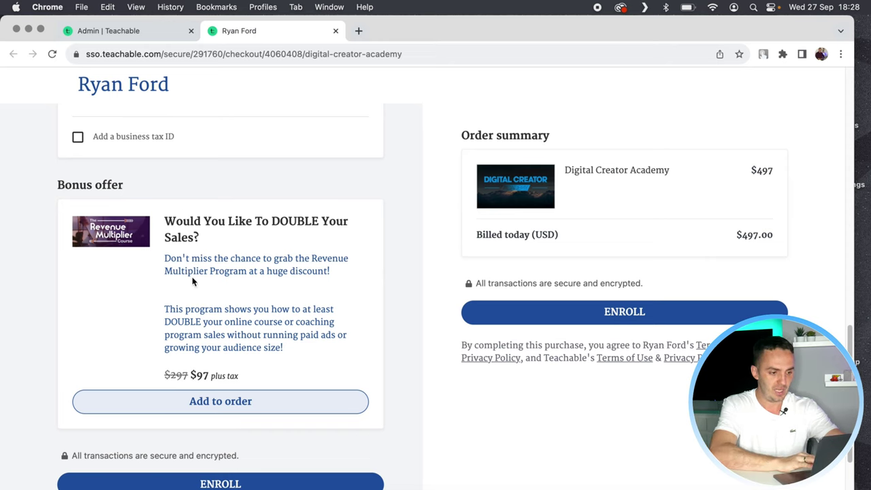
pyautogui.moveTo(250, 272); pyautogui.dragTo(334, 271)
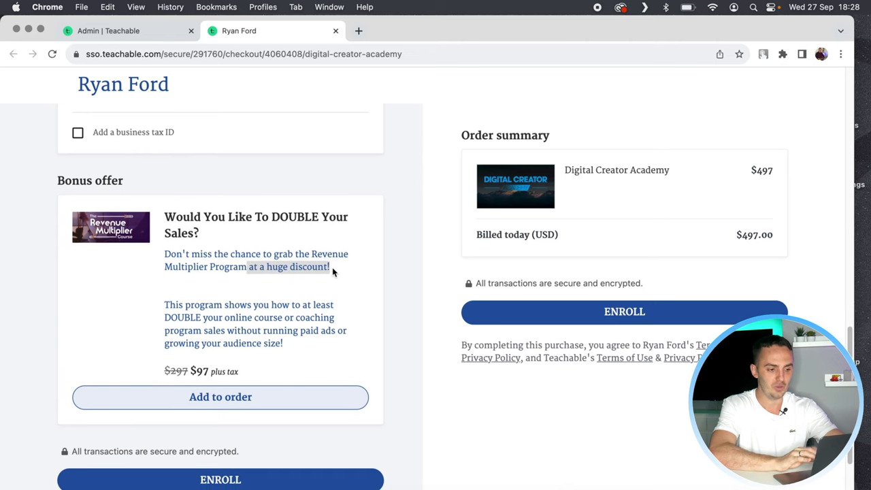
pyautogui.scroll(-2, 332, 271)
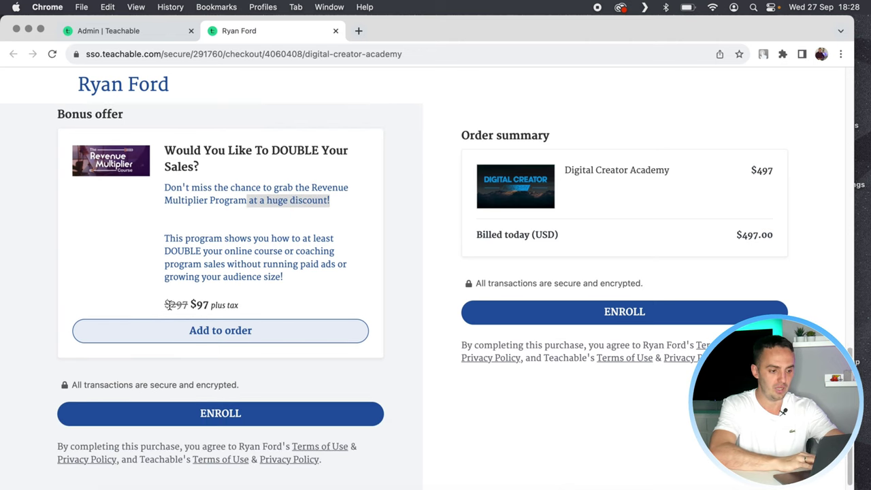
# - Compare the bonus offer's crossed-out original price with its discounted price
pyautogui.click(157, 306)
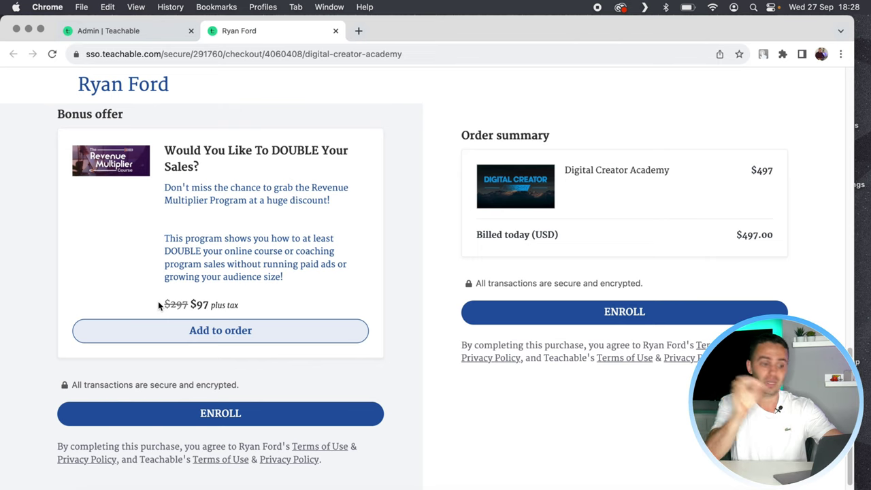
pyautogui.moveTo(162, 305); pyautogui.dragTo(189, 306)
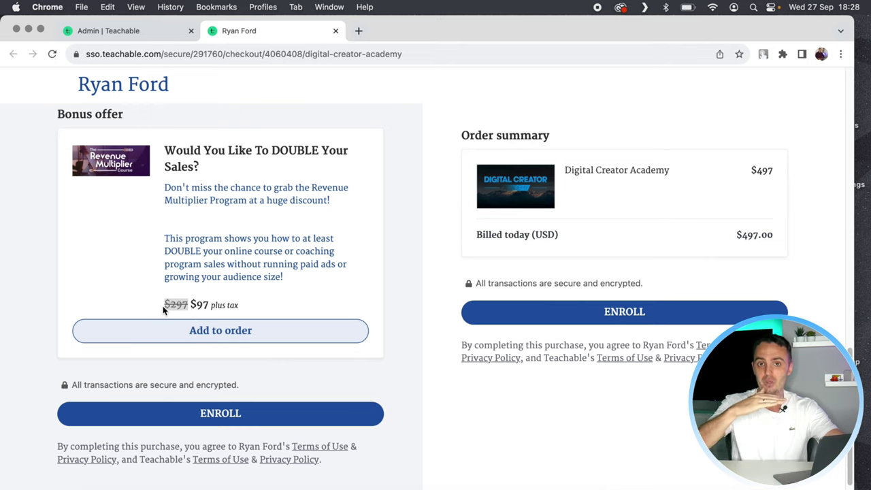
pyautogui.moveTo(190, 306); pyautogui.dragTo(206, 305)
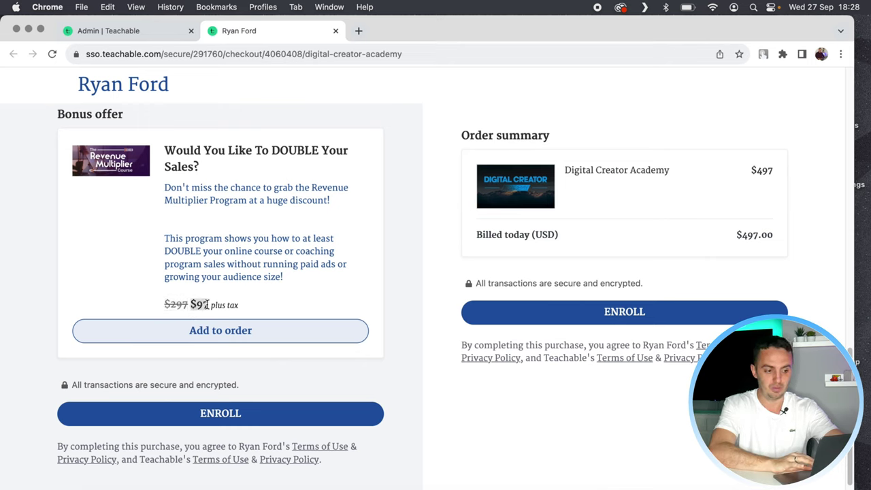
pyautogui.click(207, 304)
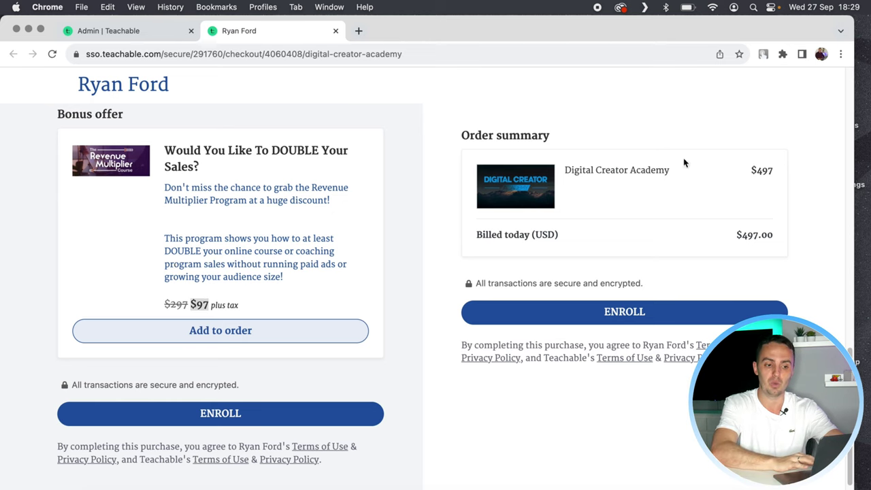
pyautogui.moveTo(190, 305); pyautogui.dragTo(205, 308)
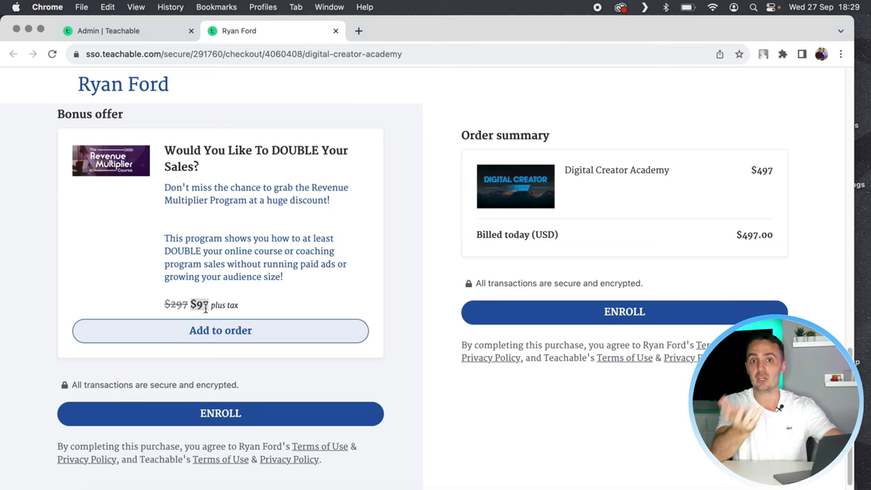
pyautogui.click(165, 309)
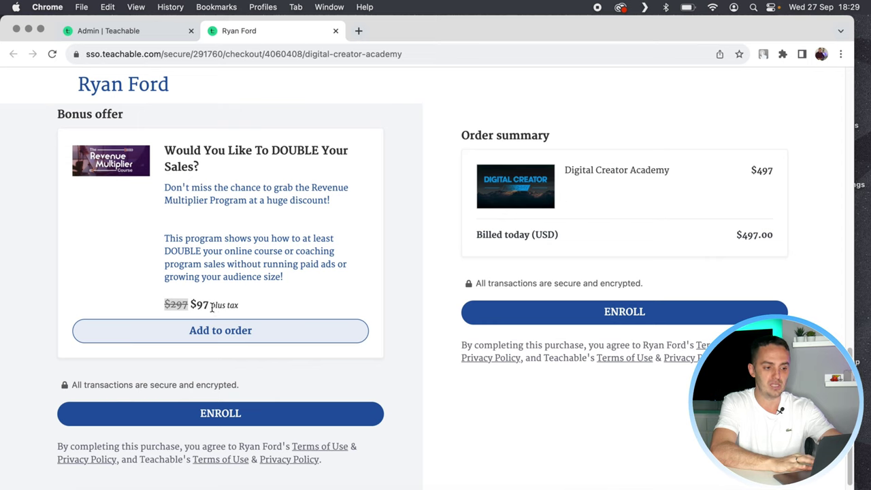
pyautogui.click(162, 306)
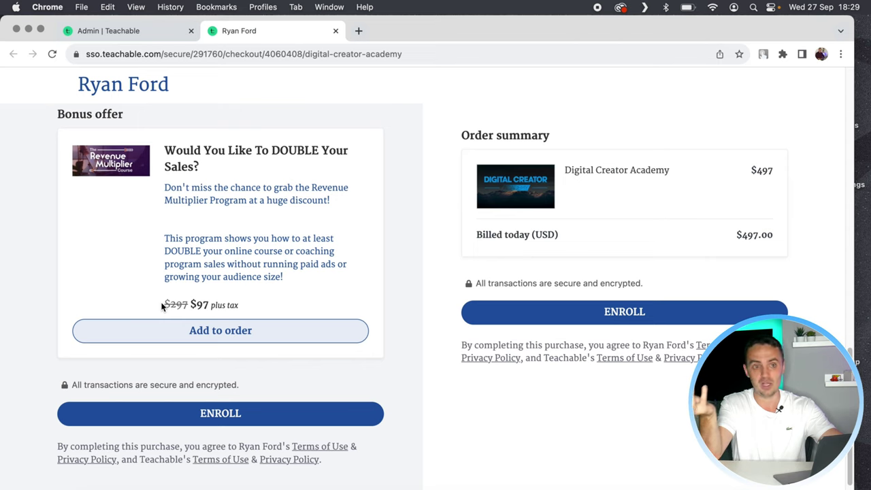
pyautogui.moveTo(162, 306); pyautogui.dragTo(188, 306)
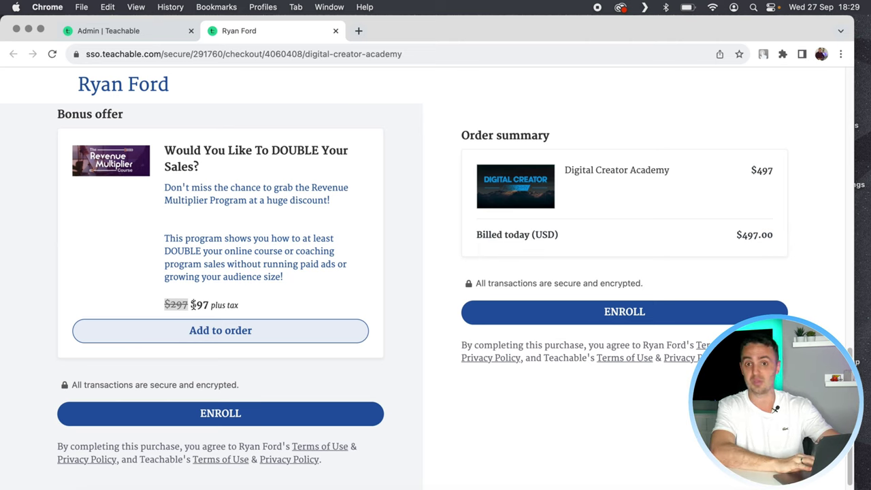
pyautogui.click(193, 305)
pyautogui.doubleClick(199, 305)
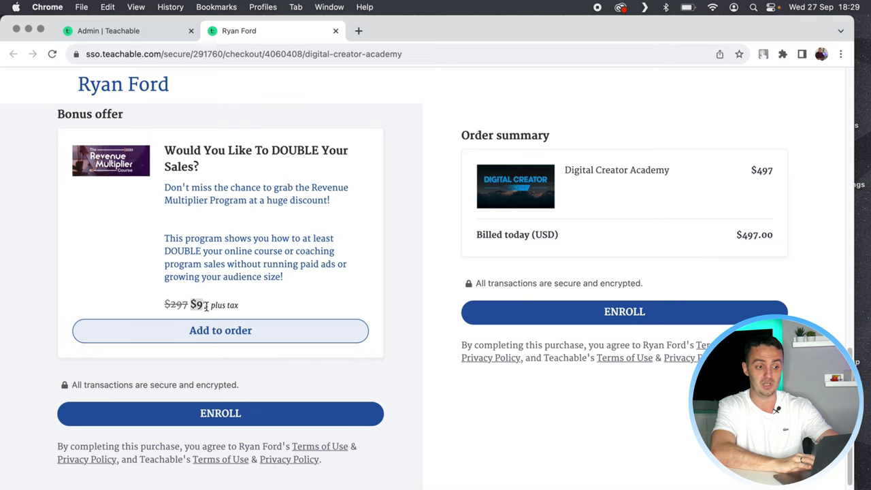
pyautogui.scroll(2, 207, 306)
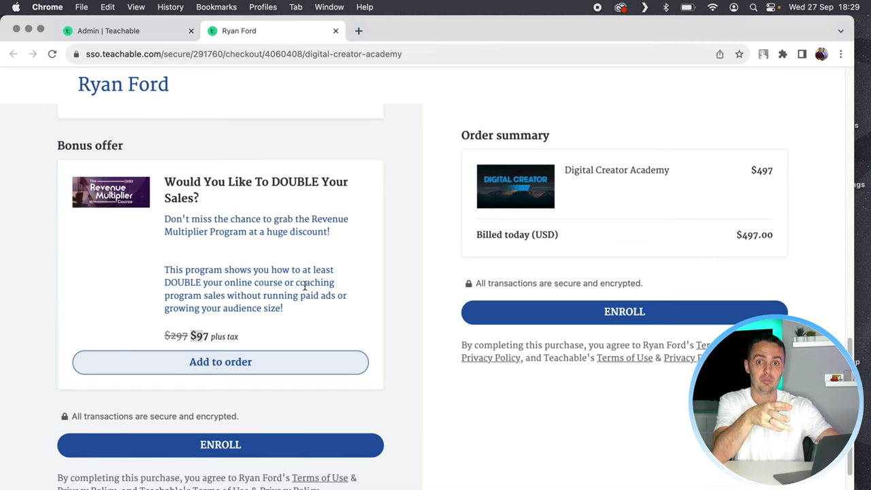
pyautogui.moveTo(191, 336); pyautogui.dragTo(206, 338)
pyautogui.click(206, 337)
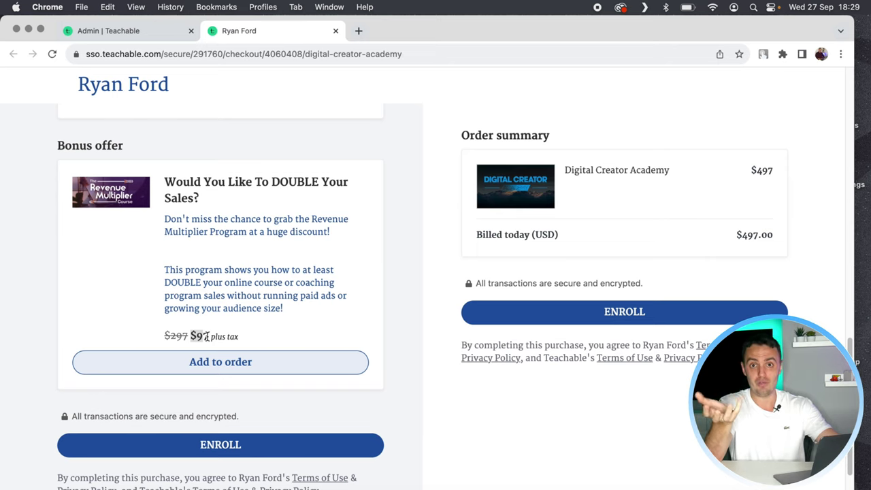
pyautogui.click(162, 340)
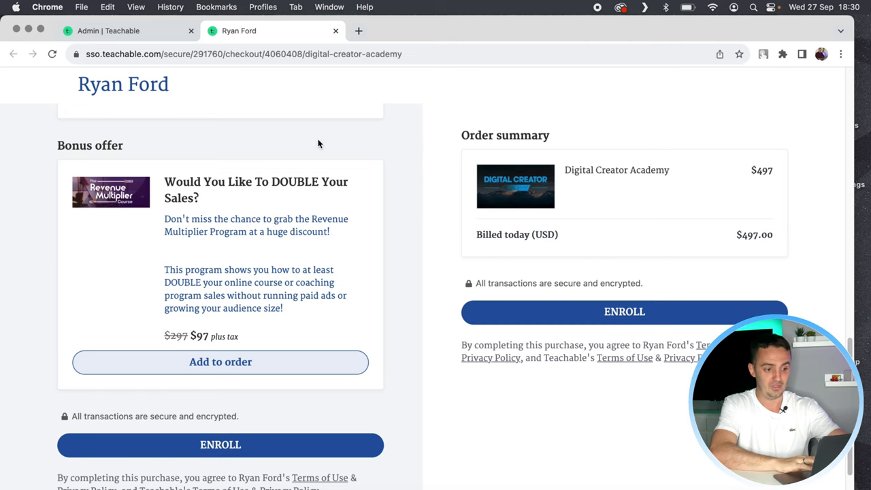
# - Add the Revenue Multiplier Course bonus offer to the order and check both course prices in the order summary
pyautogui.scroll(4, 318, 143)
pyautogui.scroll(-3, 306, 204)
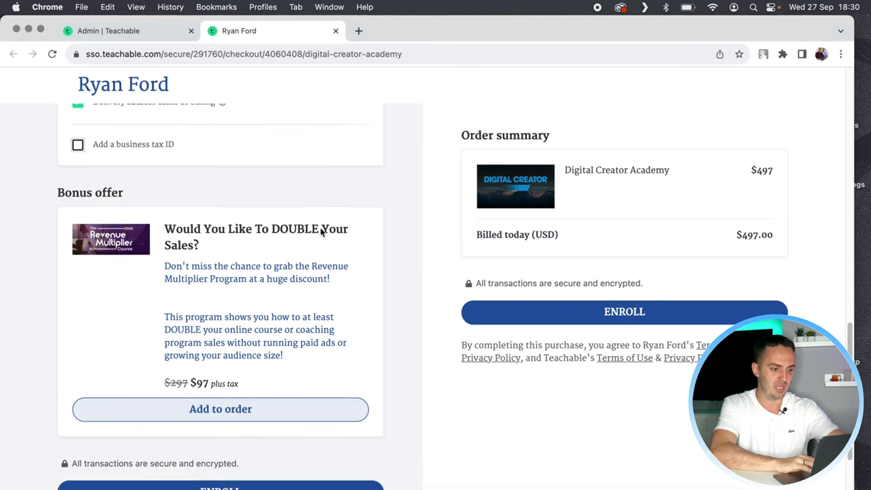
pyautogui.scroll(-1, 322, 231)
pyautogui.click(244, 380)
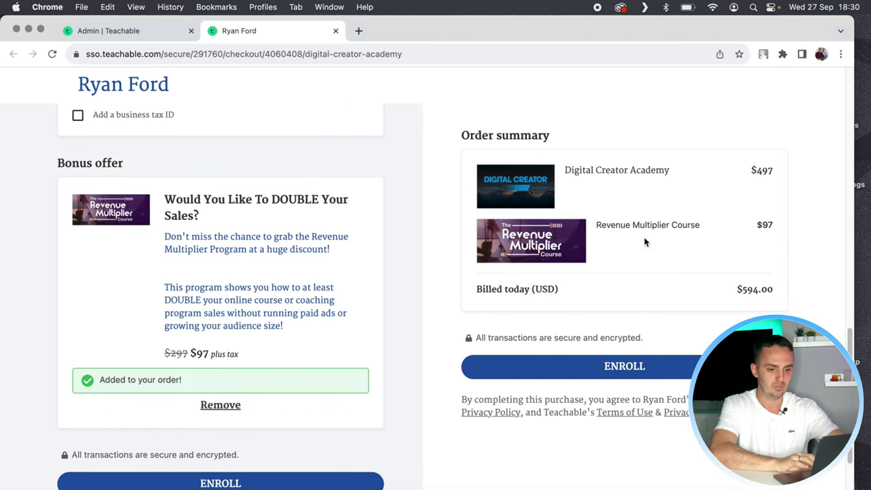
pyautogui.moveTo(750, 170); pyautogui.dragTo(787, 177)
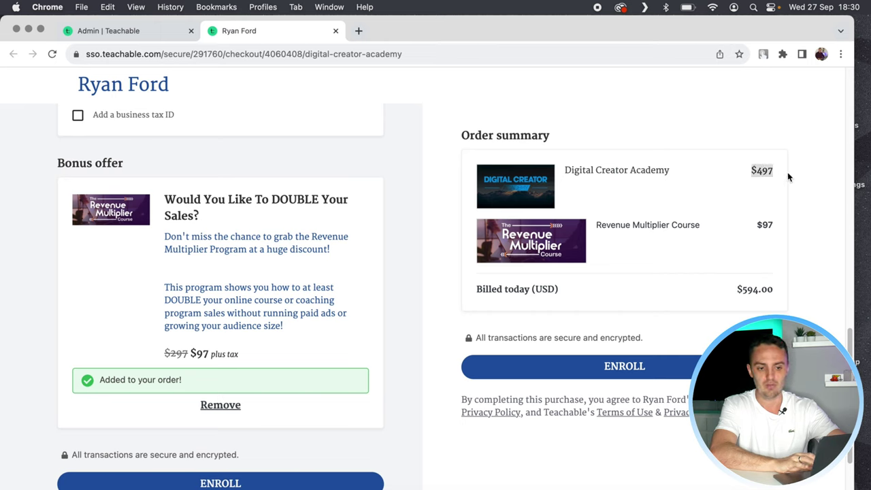
pyautogui.moveTo(753, 225); pyautogui.dragTo(782, 230)
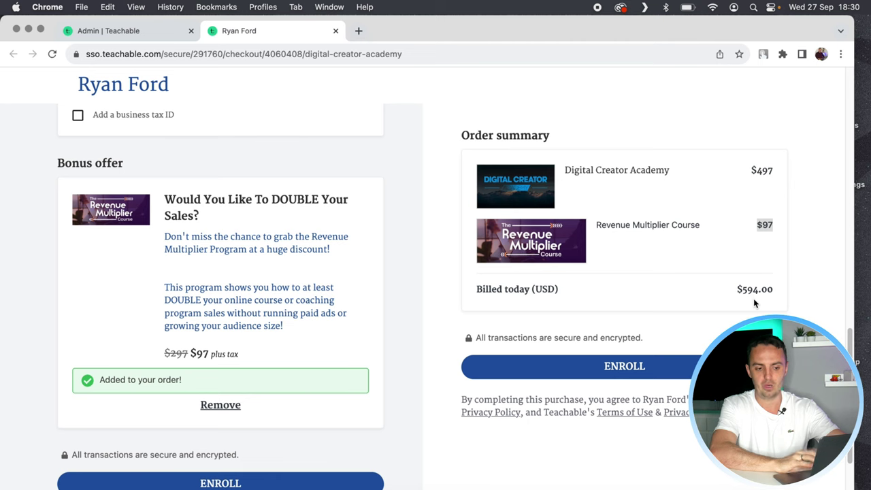
# - Return to the Digital Creator Academy order bumps and start a new one for the PLATINUM - $497 pricing plan
pyautogui.scroll(-3, 408, 381)
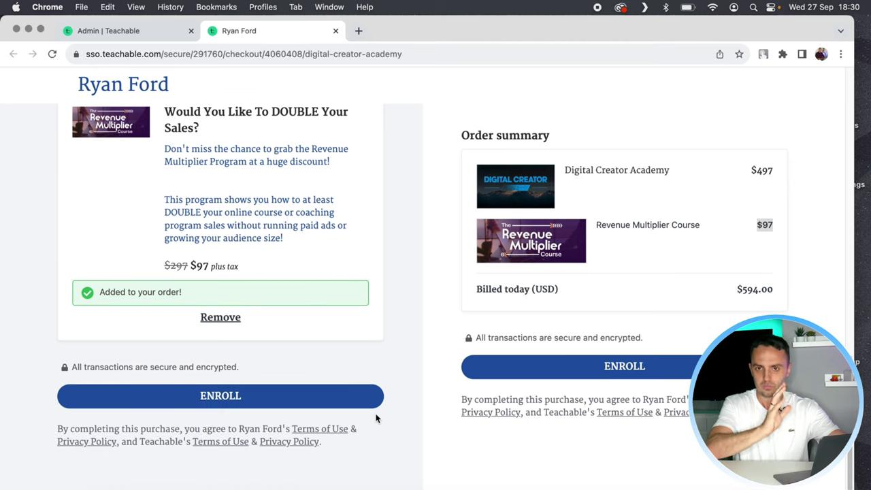
pyautogui.click(134, 35)
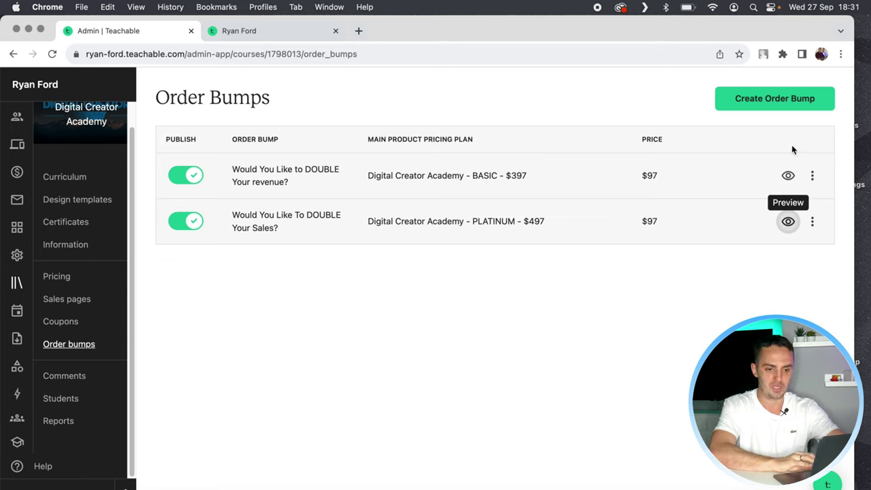
pyautogui.click(758, 105)
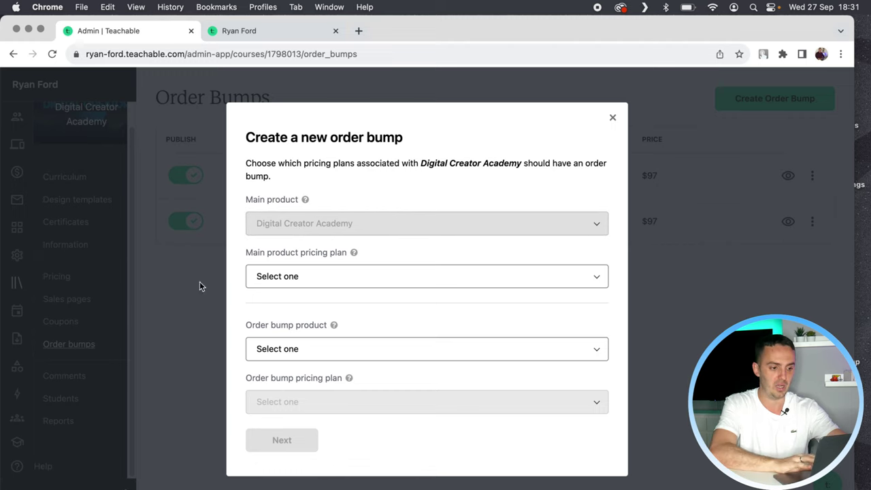
pyautogui.click(300, 276)
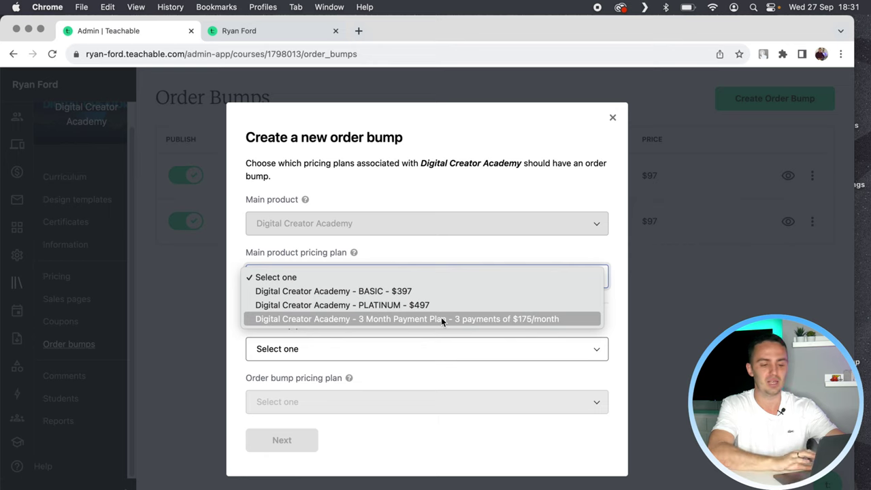
pyautogui.click(355, 275)
pyautogui.click(351, 278)
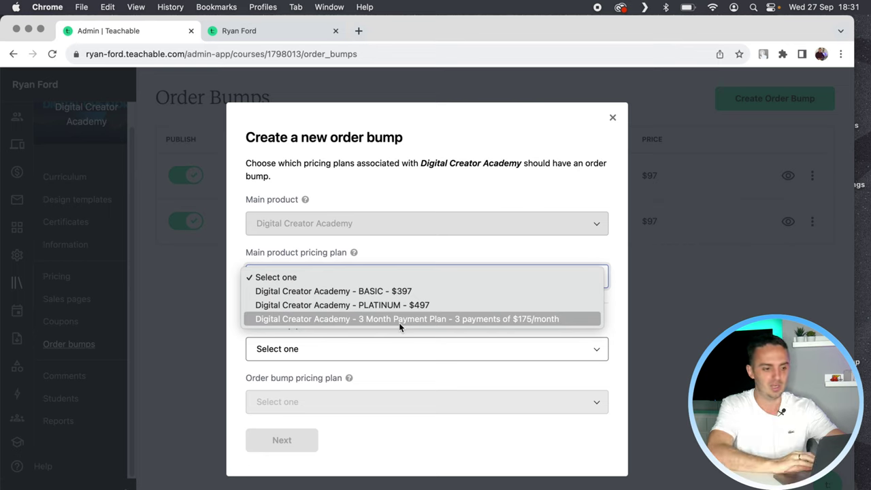
pyautogui.click(333, 305)
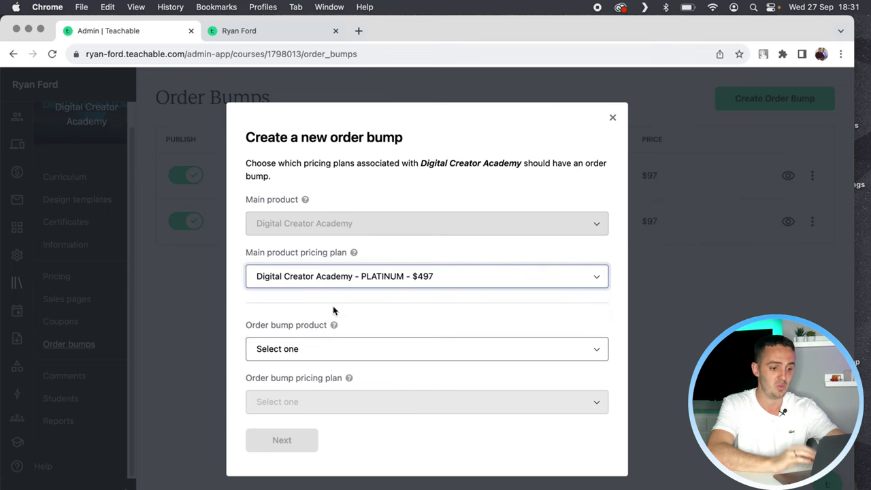
# - Choose Revenue Multiplier Course with its Premium Plan - $297 as the order bump product and continue to the details
pyautogui.click(267, 348)
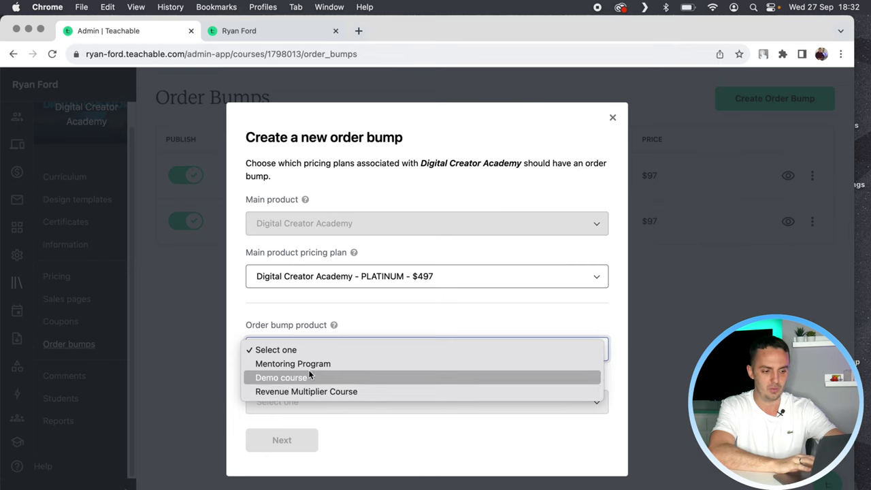
pyautogui.click(304, 377)
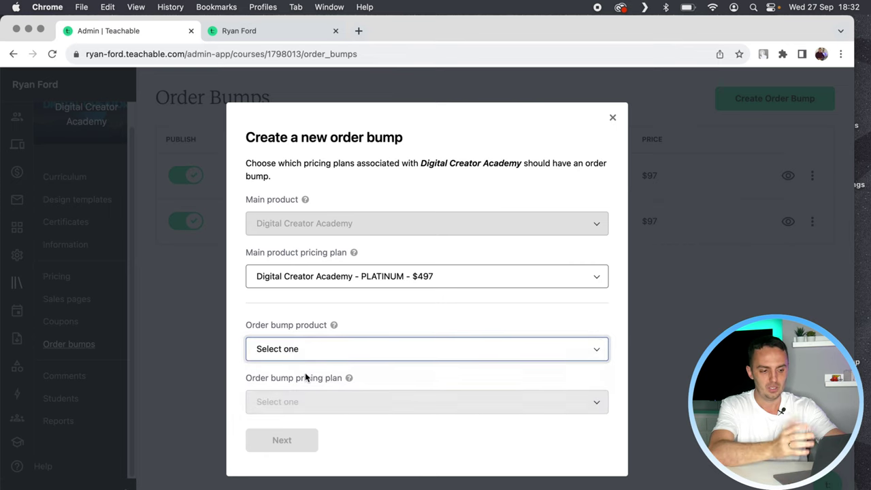
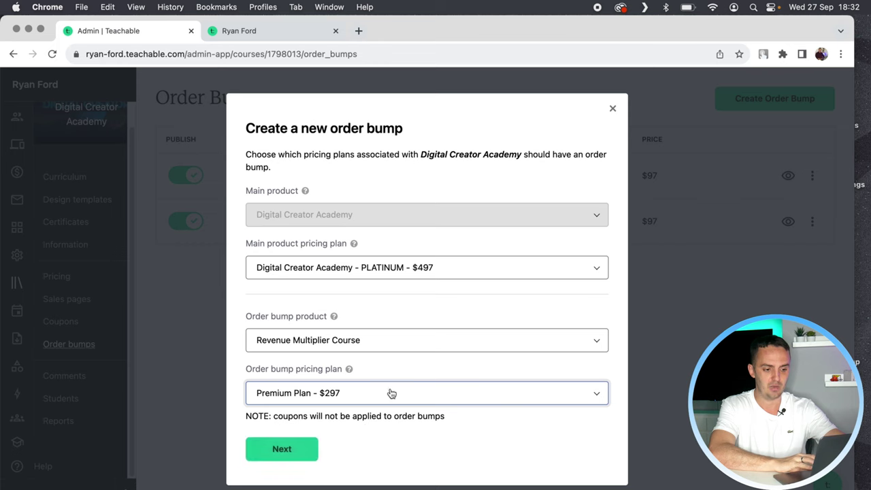
pyautogui.click(282, 450)
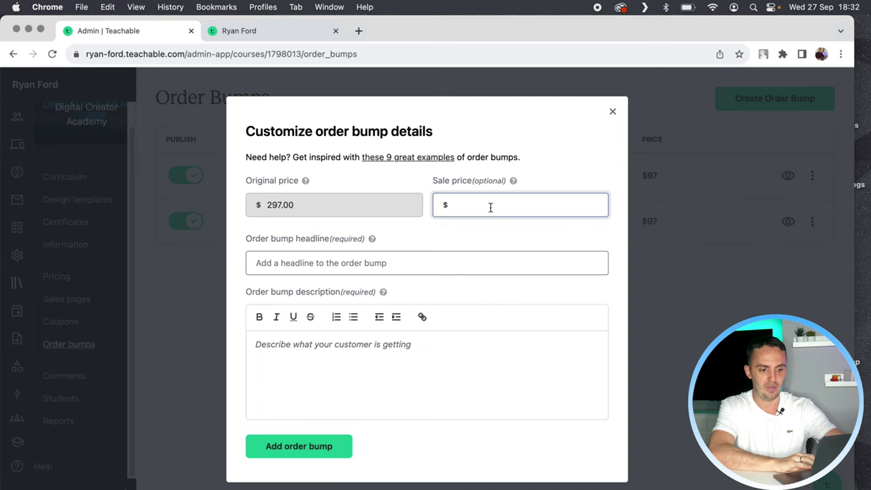
# - Set the order bump's sale price to $97 and show the original price with strikethrough
pyautogui.click(262, 210)
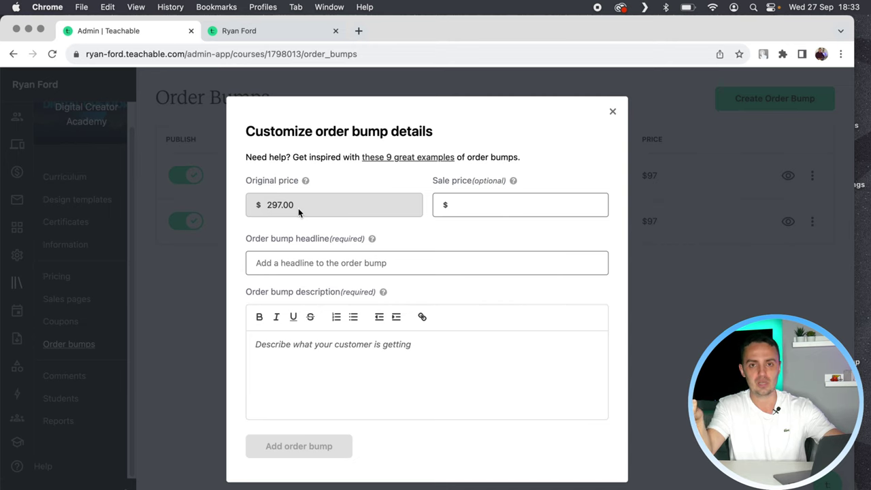
pyautogui.click(452, 202)
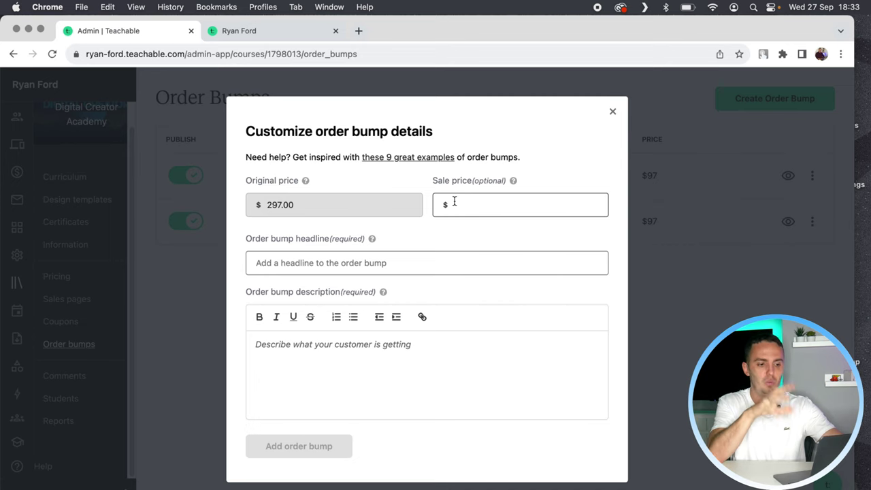
pyautogui.click(465, 206)
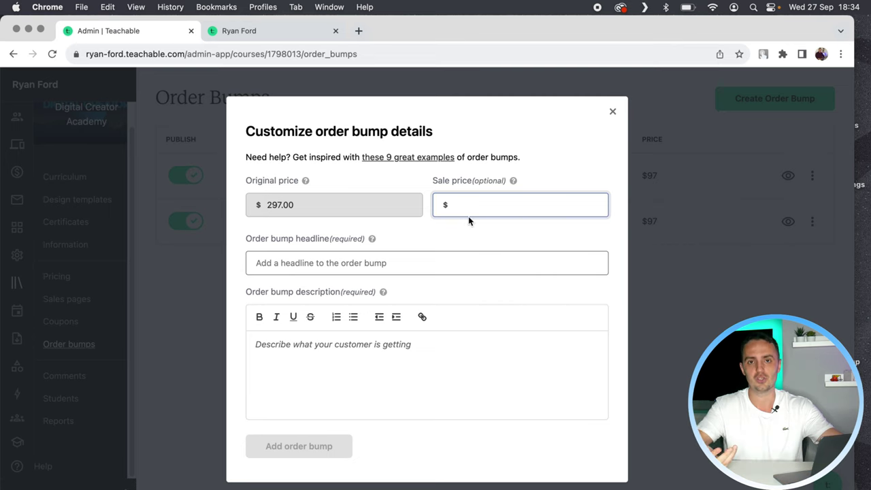
pyautogui.click(268, 207)
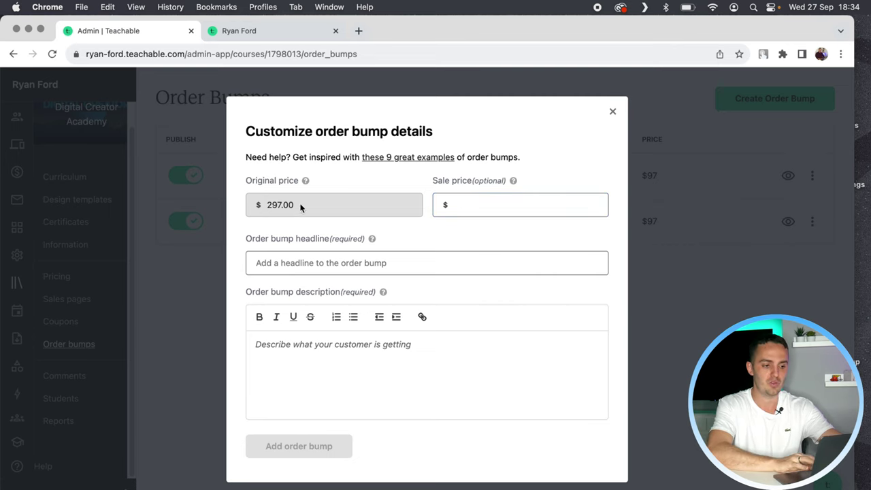
pyautogui.click(464, 203)
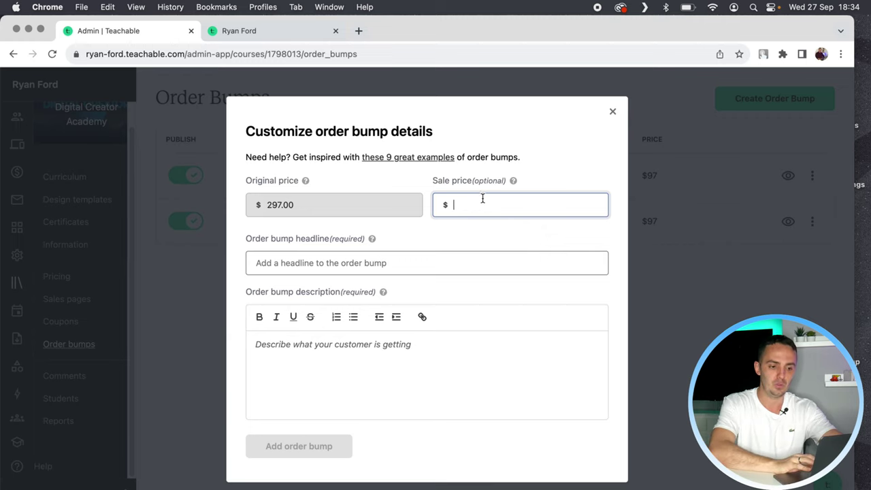
pyautogui.write('97')
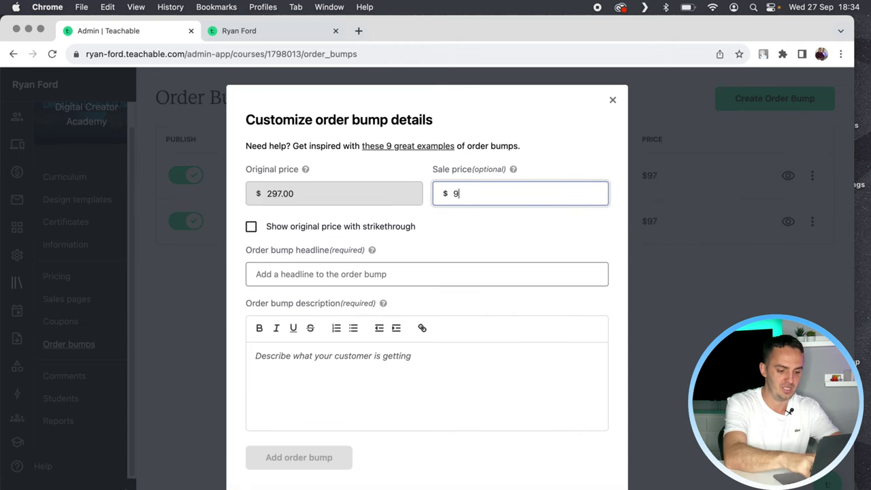
pyautogui.click(251, 227)
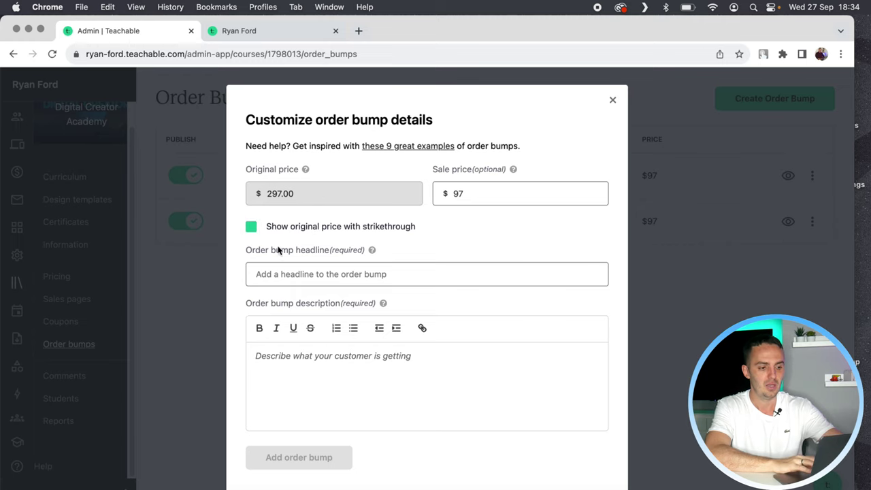
# - Fill the order bump headline with the suggested "3 Months of Personal Mentoring" entry and start on the description
pyautogui.click(292, 274)
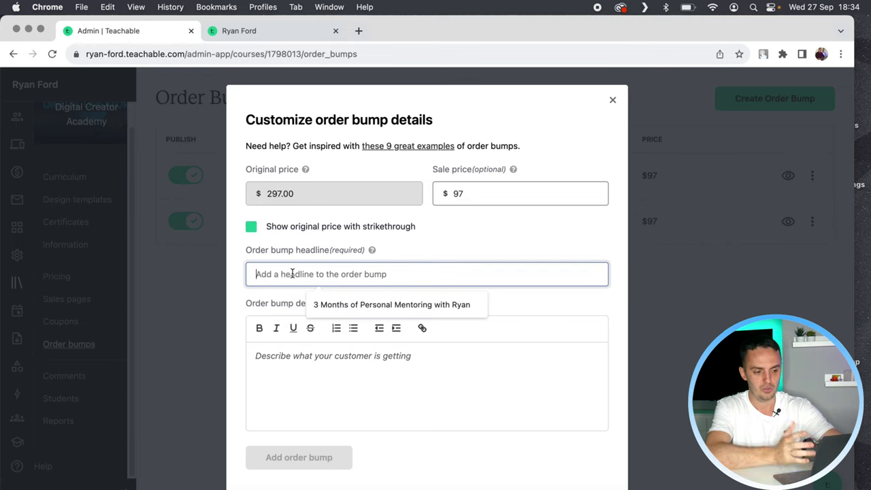
pyautogui.click(347, 305)
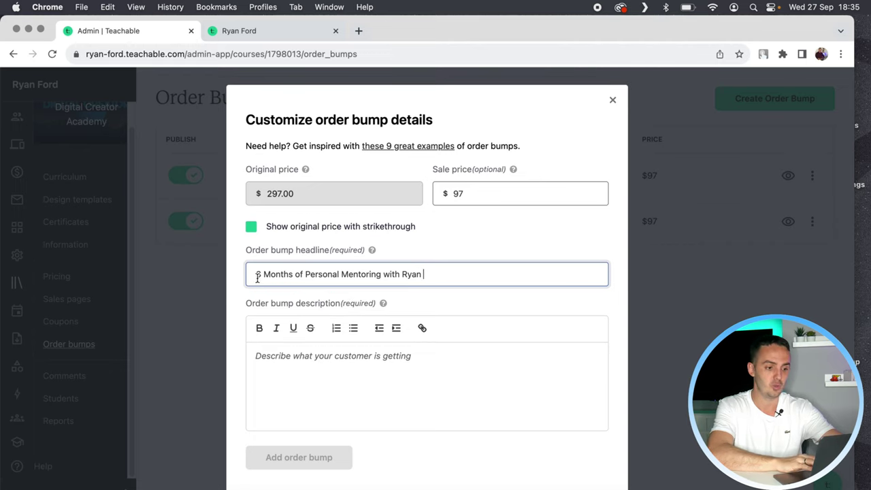
pyautogui.moveTo(256, 274); pyautogui.dragTo(431, 276)
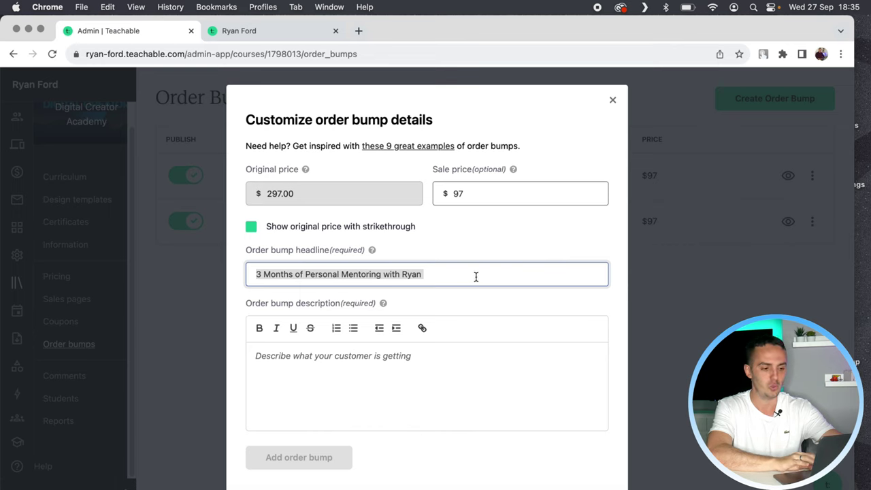
pyautogui.click(351, 364)
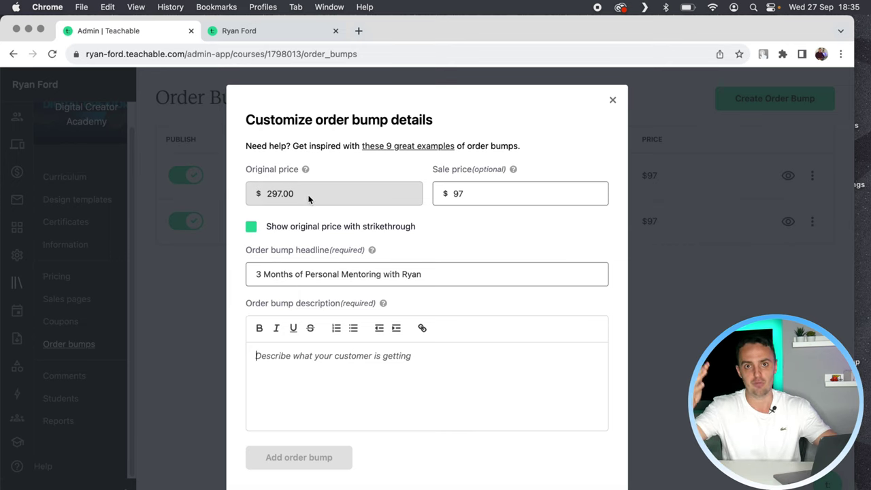
pyautogui.click(372, 364)
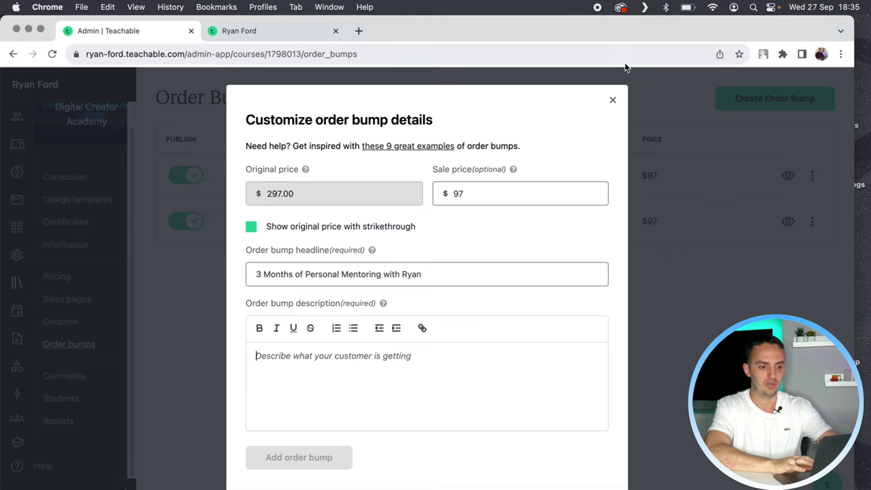
# - Check on the checkout page how the bonus offer displays its strikethrough price beside the sale price
pyautogui.click(279, 32)
pyautogui.scroll(2, 216, 211)
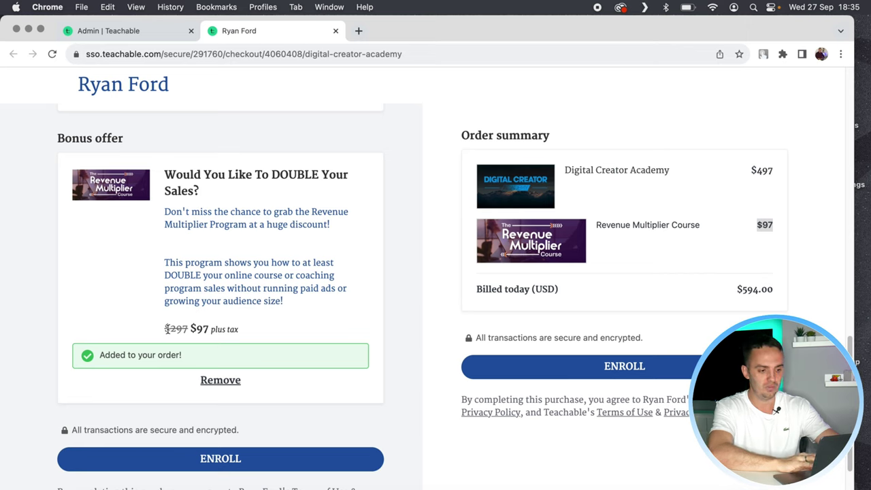
pyautogui.moveTo(164, 329); pyautogui.dragTo(216, 327)
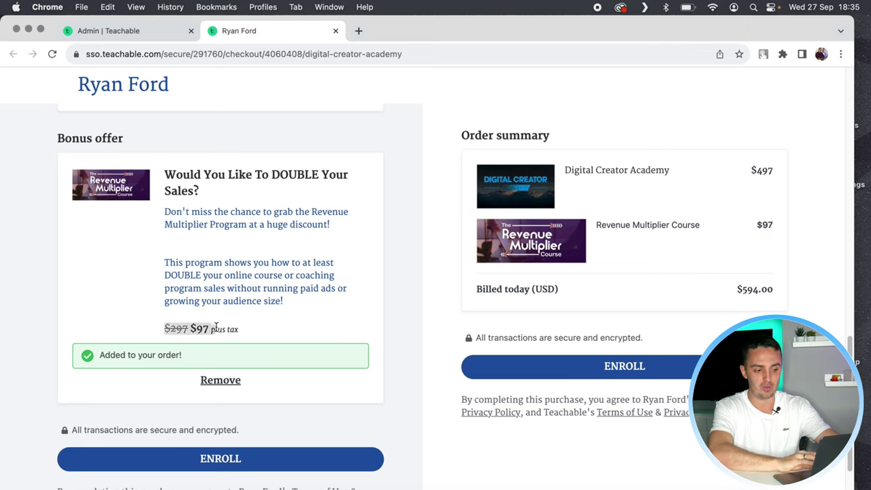
pyautogui.click(264, 225)
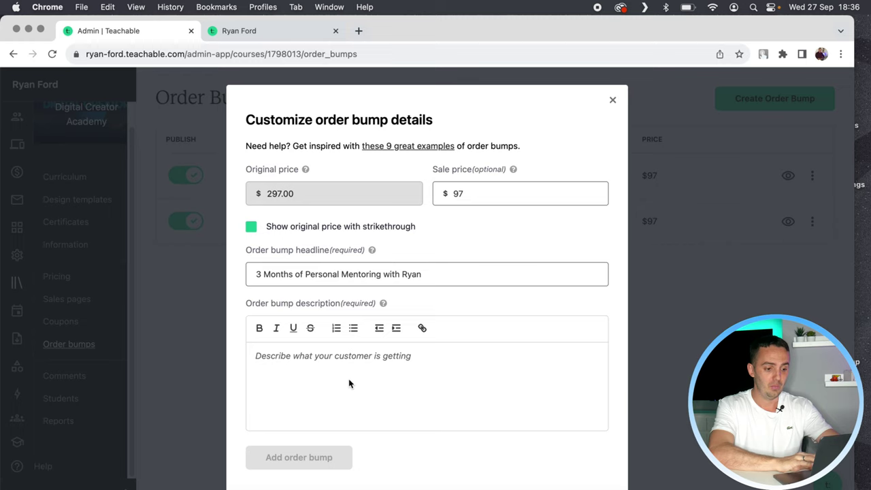
# - Enter the order bump description "you're getting a discount xyz" and add the order bump
pyautogui.click(350, 378)
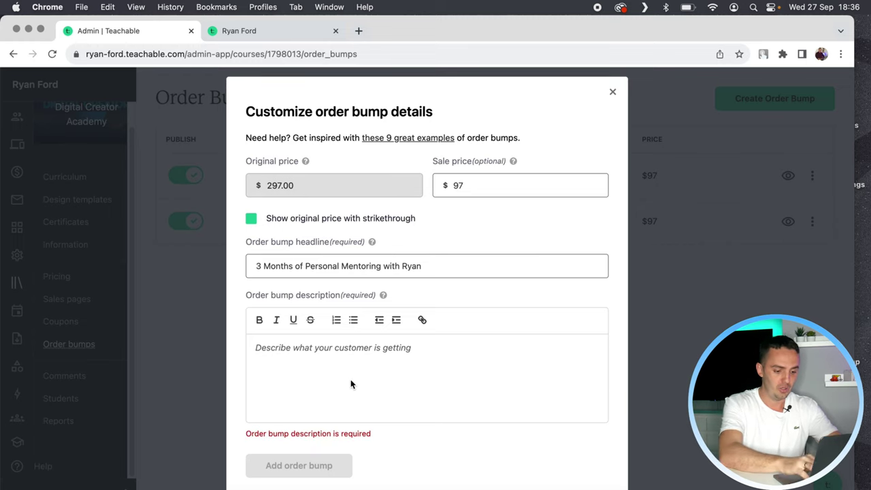
pyautogui.write("you're getting a discount xyz")
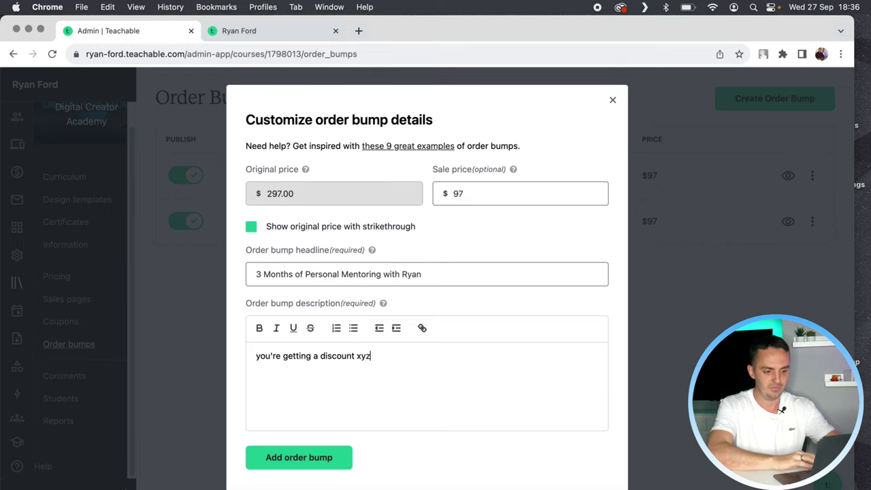
pyautogui.click(288, 458)
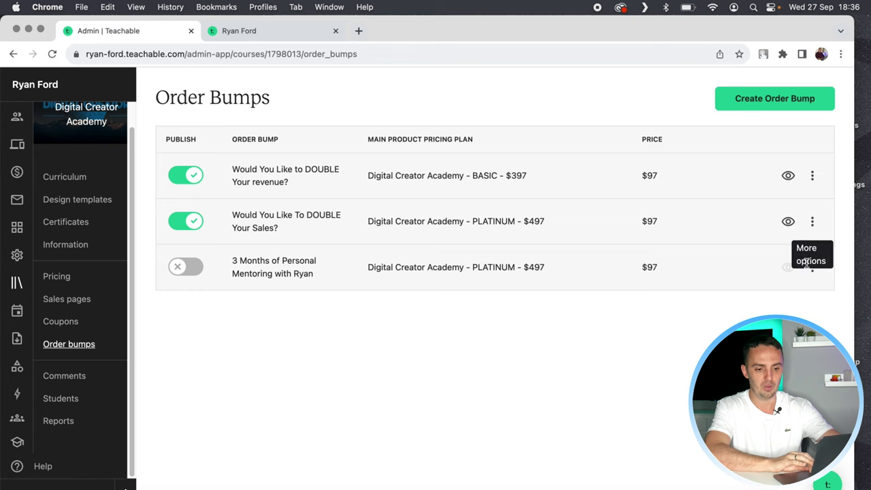
# - Publish the new mentoring order bump, unpublish it again and republish "Would You Like To DOUBLE Your Sales?" for the PLATINUM plan
pyautogui.click(189, 268)
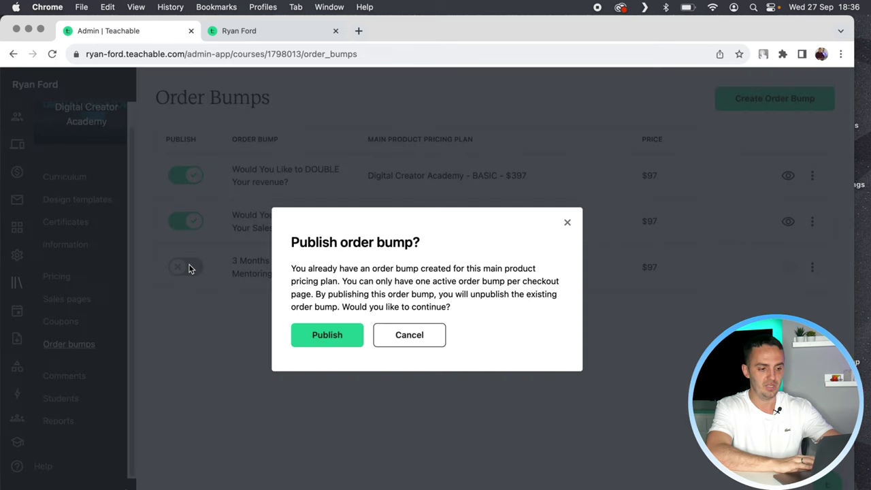
pyautogui.click(342, 335)
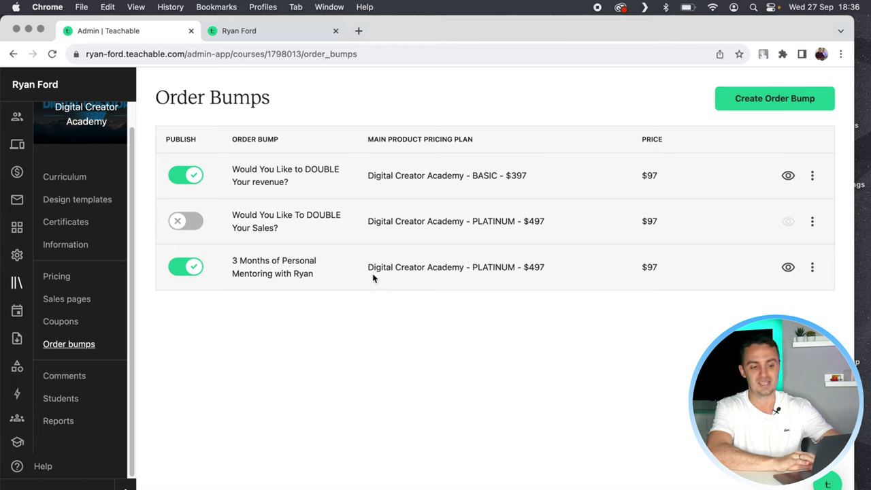
pyautogui.click(191, 269)
pyautogui.click(195, 224)
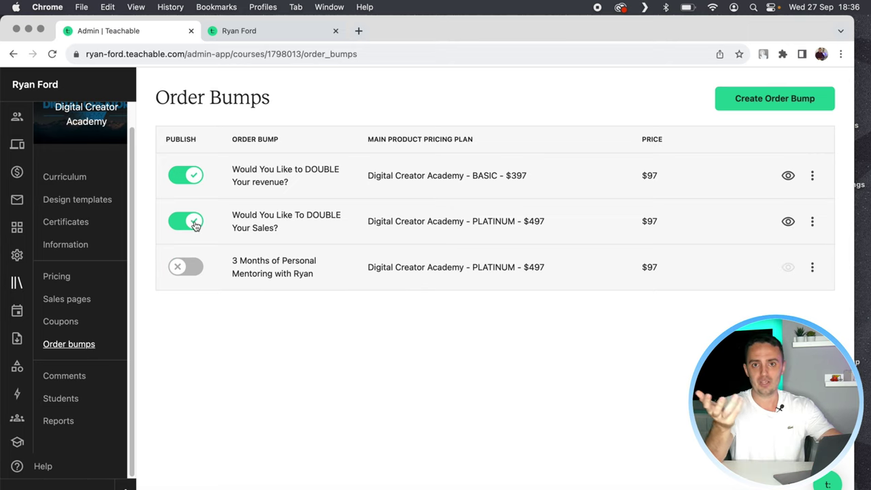